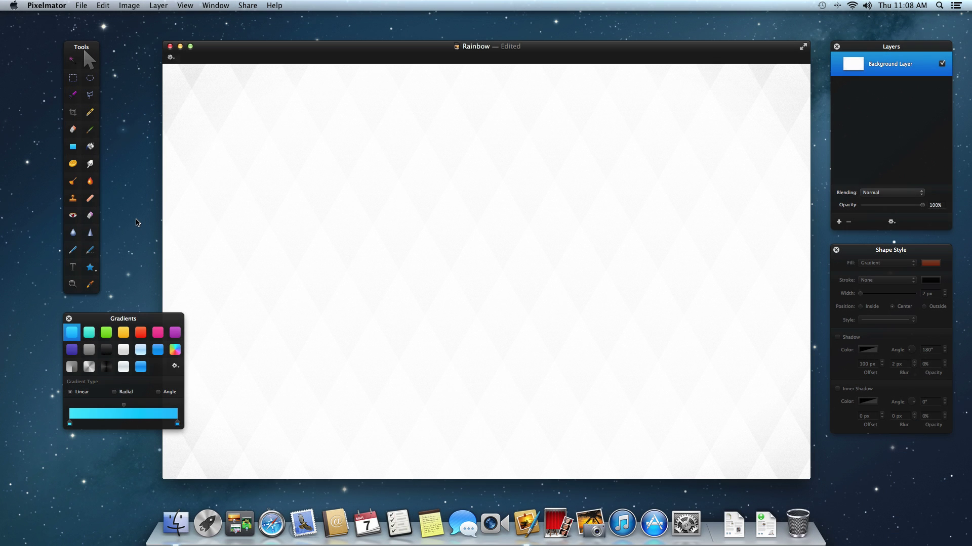
# Step: Add a text layer reading 'Rainbow' and convert it into a shape
pyautogui.click(73, 267)
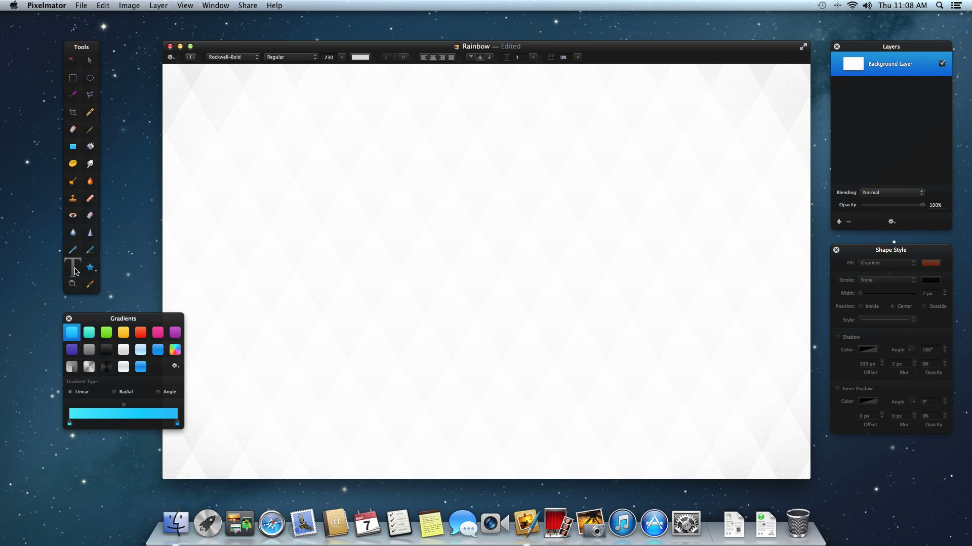
pyautogui.click(189, 59)
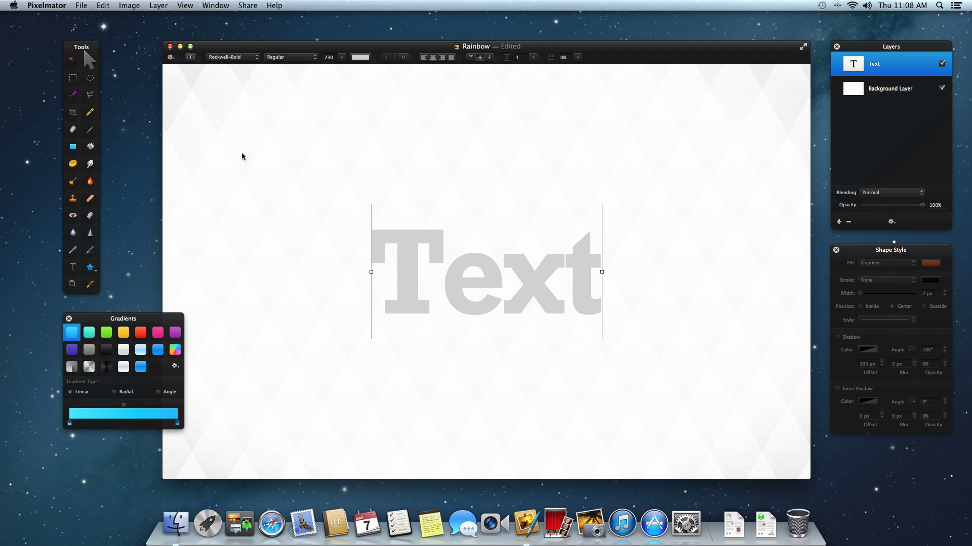
pyautogui.doubleClick(537, 293)
pyautogui.write('R')
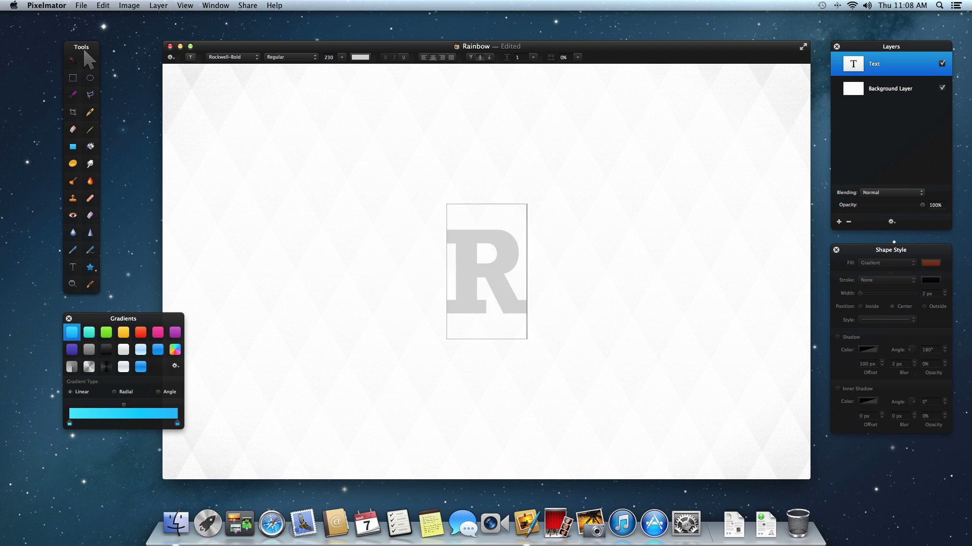
pyautogui.write('ainbow')
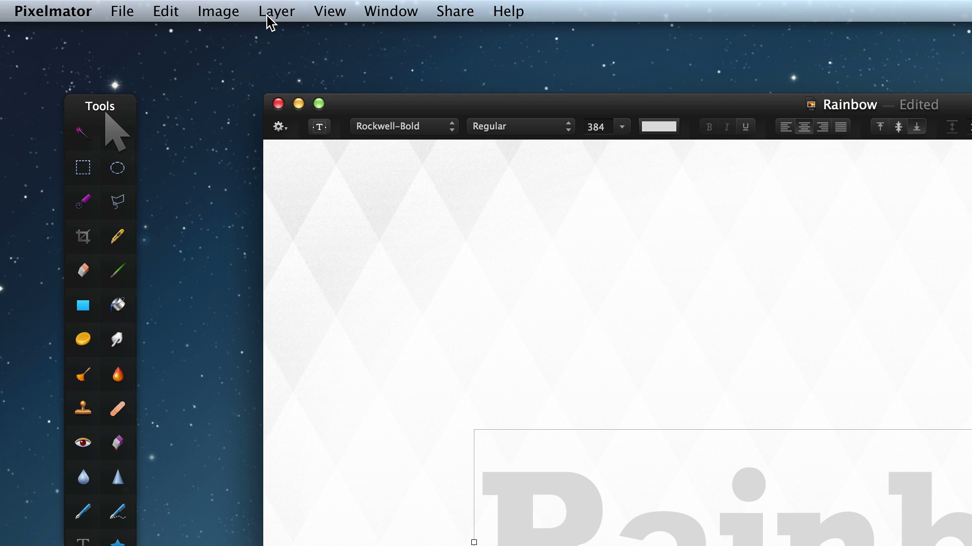
pyautogui.click(271, 14)
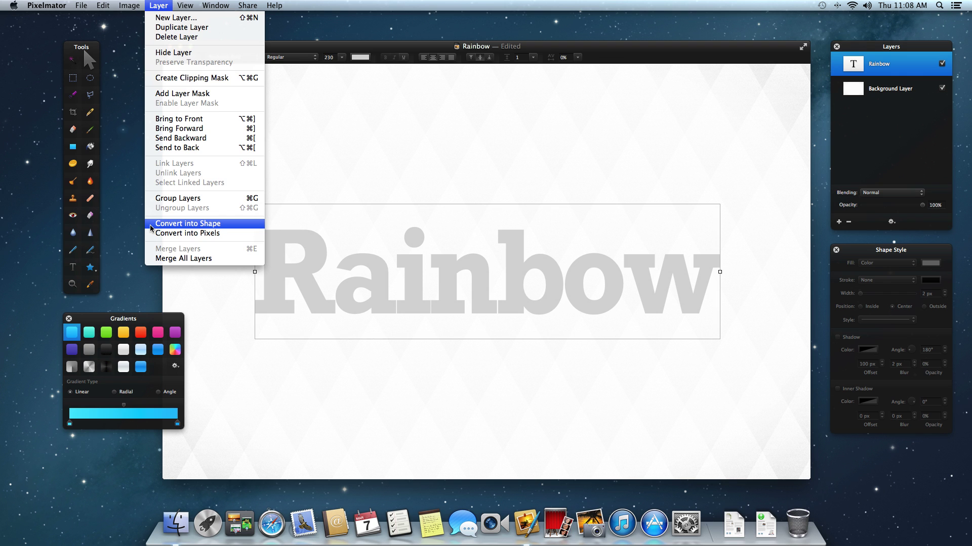
pyautogui.click(151, 228)
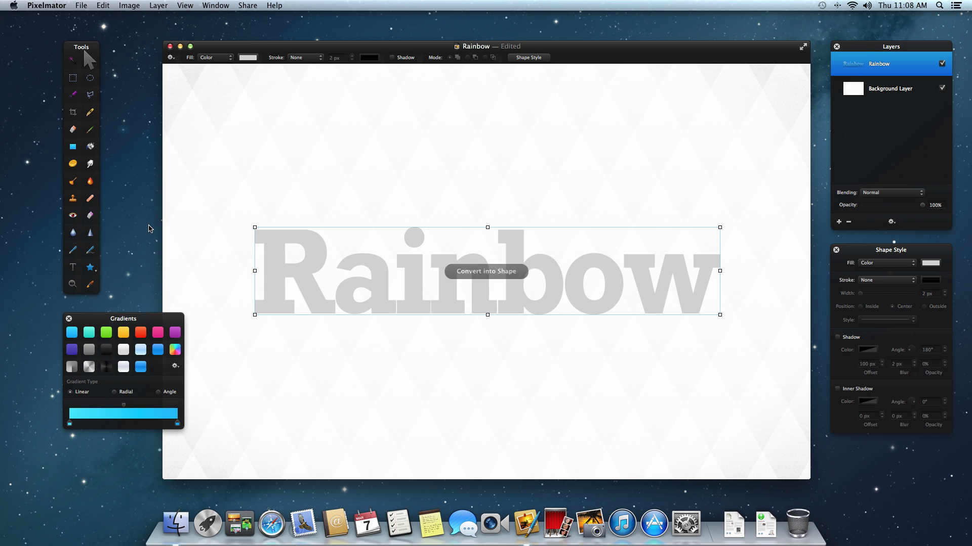
# Step: Drag the R's leg anchor points down and to the right to lengthen its tail
pyautogui.click(265, 298)
pyautogui.doubleClick(314, 304)
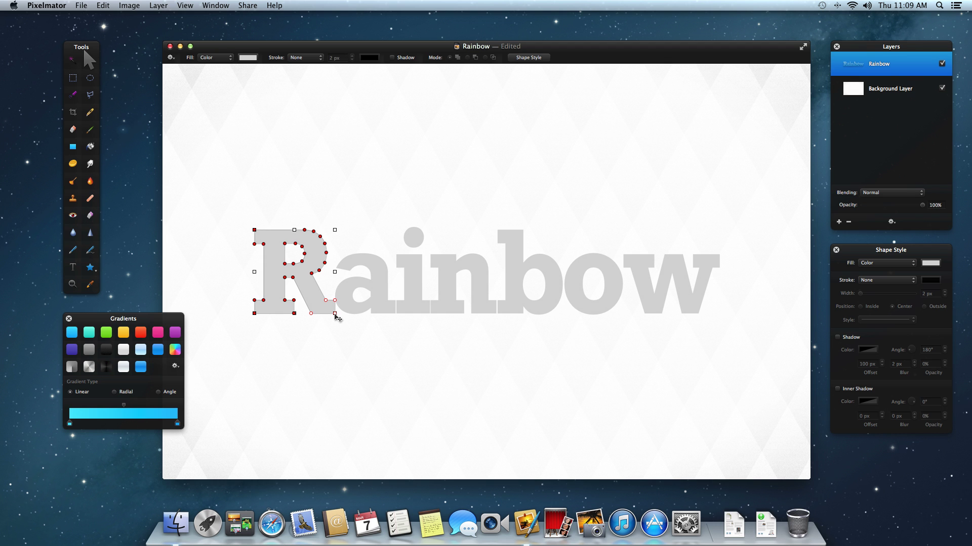
pyautogui.moveTo(336, 316); pyautogui.dragTo(353, 347)
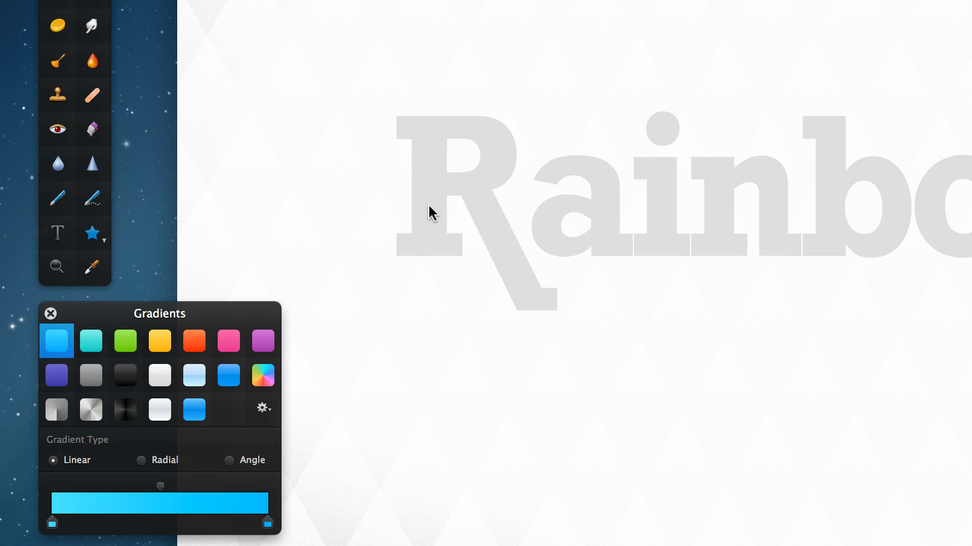
# Step: Fill the R with the blue gradient and the a with the green gradient
pyautogui.click(429, 213)
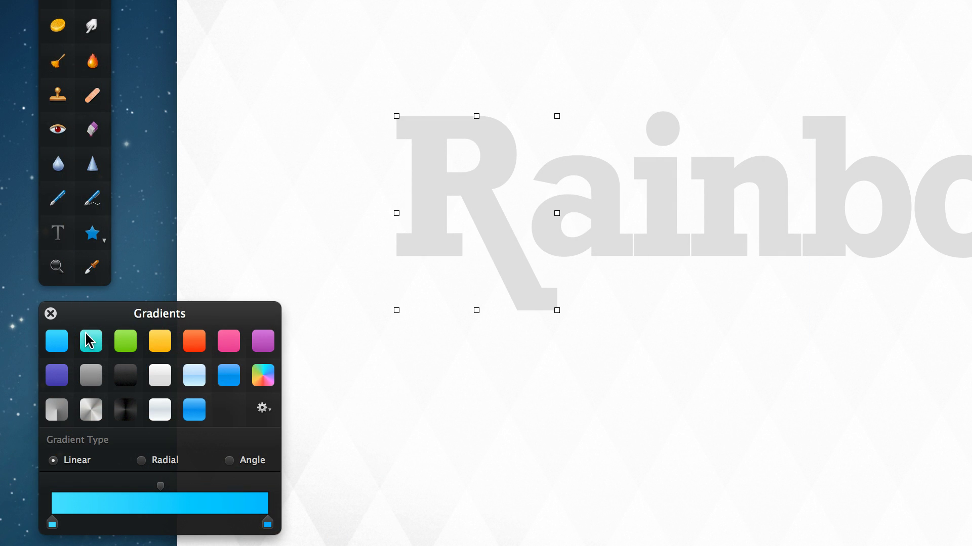
pyautogui.moveTo(55, 342); pyautogui.dragTo(435, 248)
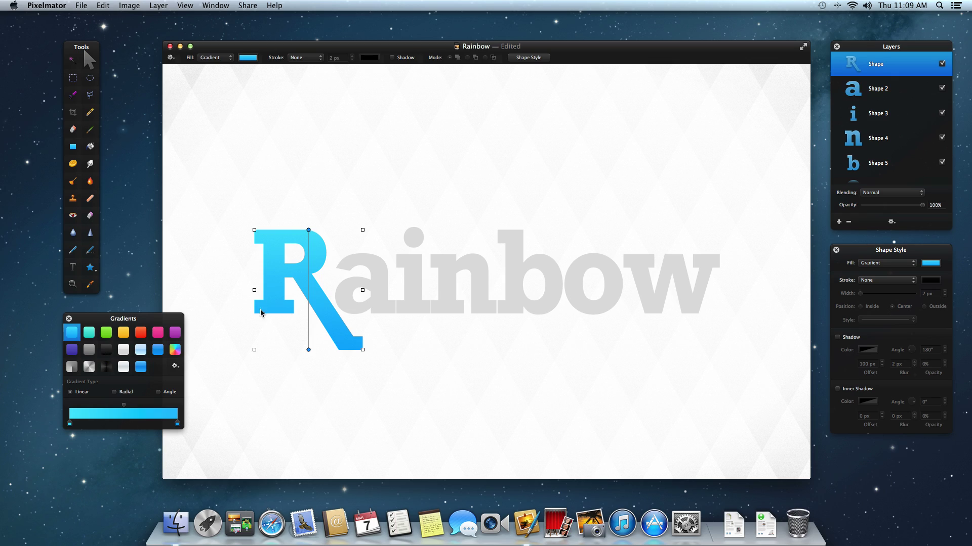
pyautogui.click(372, 302)
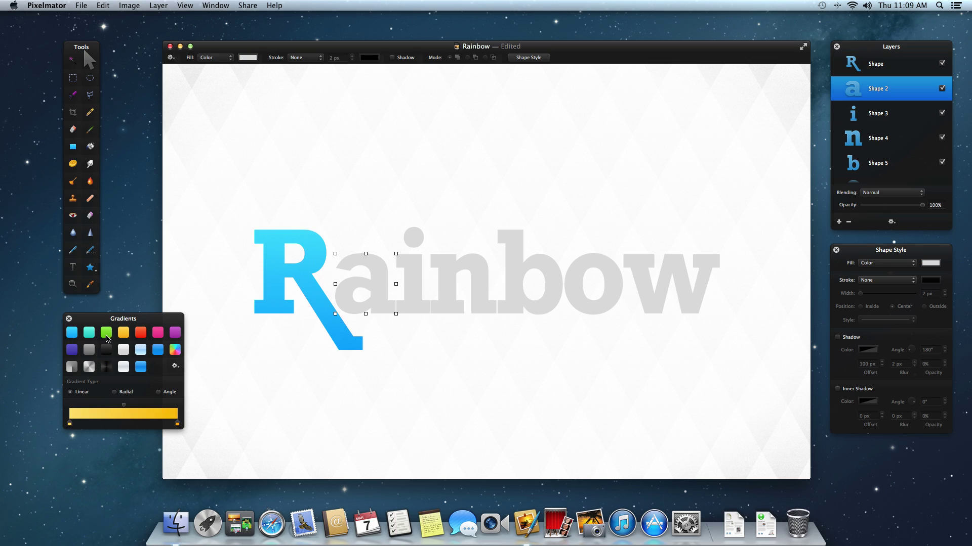
pyautogui.moveTo(380, 311); pyautogui.dragTo(419, 308)
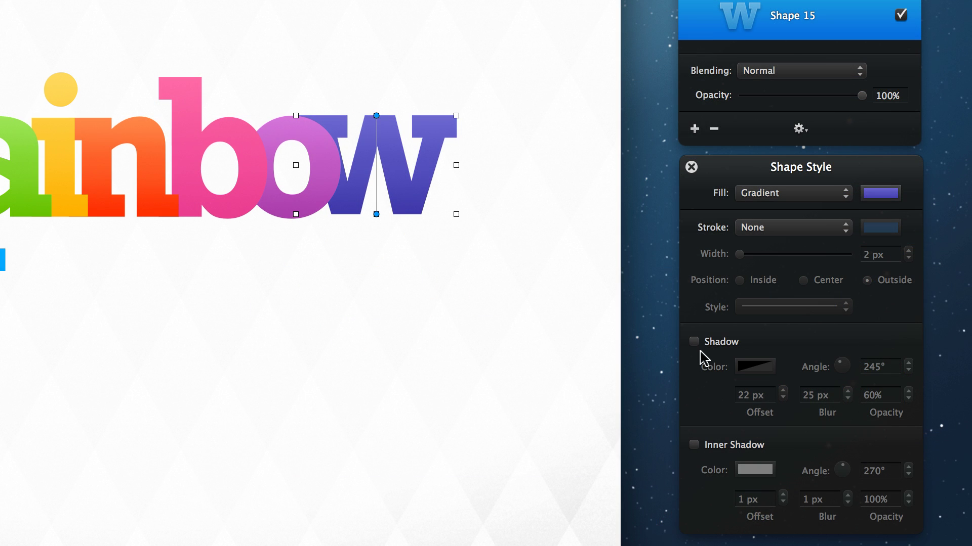
# Step: Turn the W's drop shadow on and then off again, leaving it unchanged
pyautogui.click(694, 342)
pyautogui.click(696, 343)
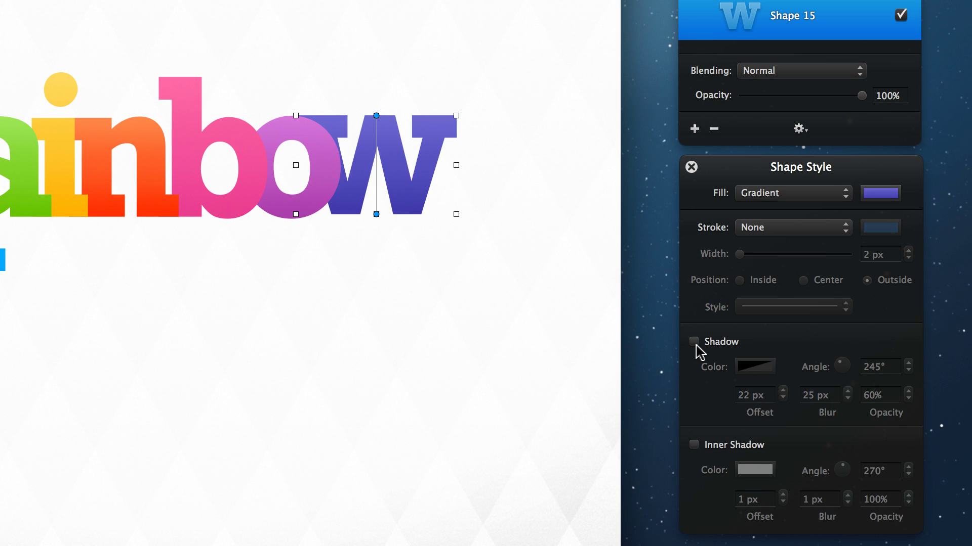